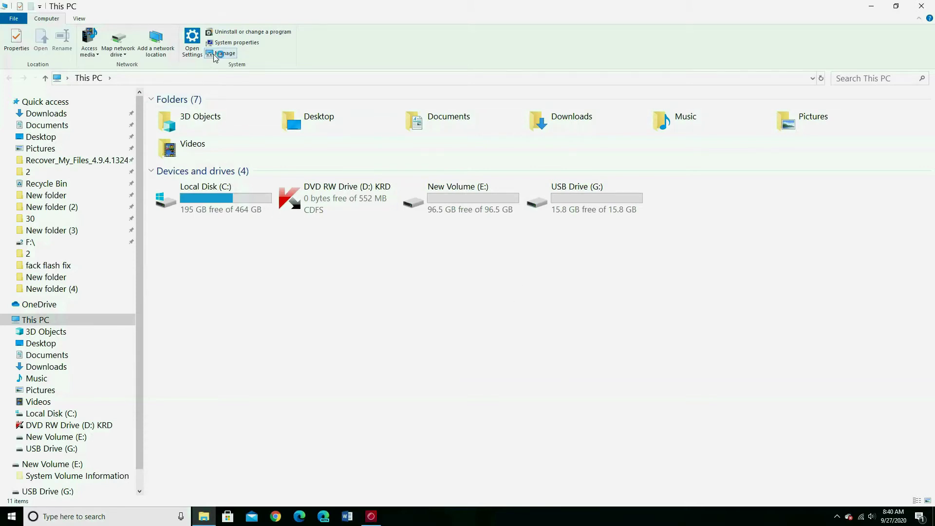
- Open Computer Management's Disk Management view, maximized to fill the screen
{"action": "left_click", "coordinate": [215, 55]}
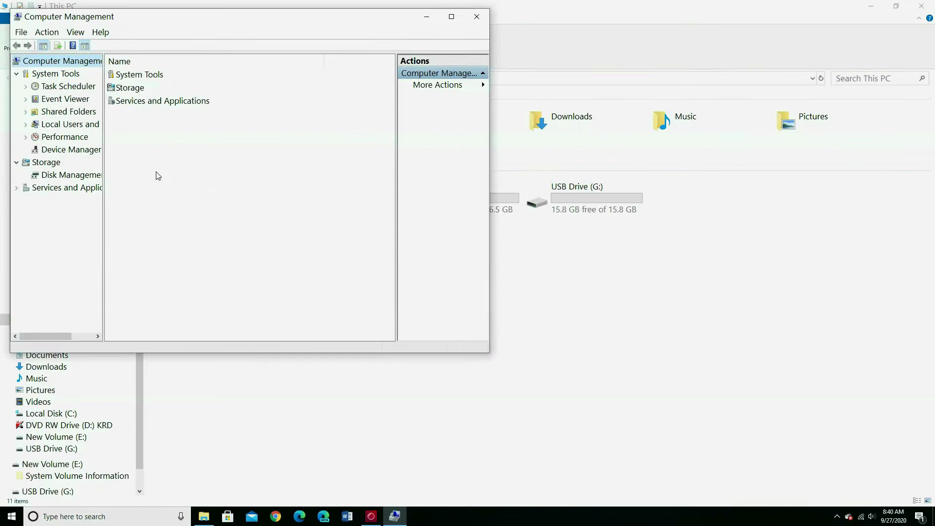
{"action": "left_click", "coordinate": [73, 175]}
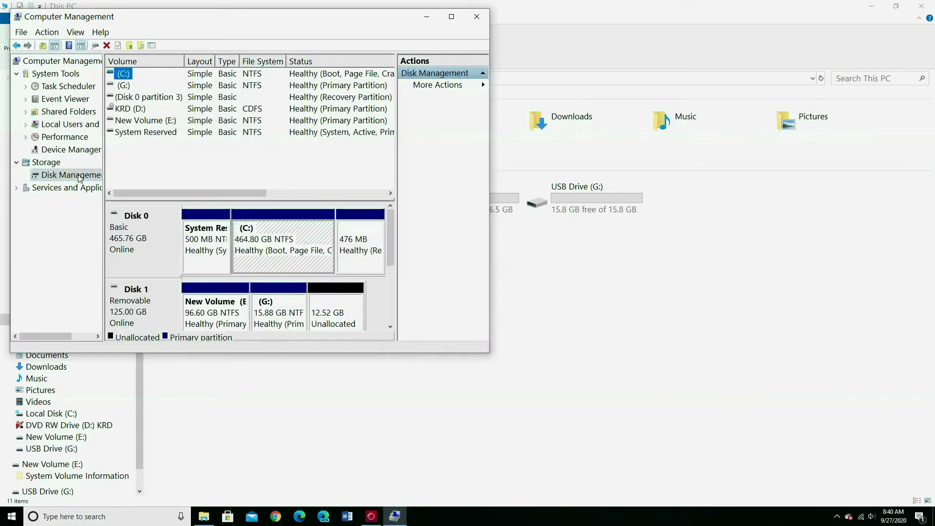
{"action": "double_click", "coordinate": [262, 21]}
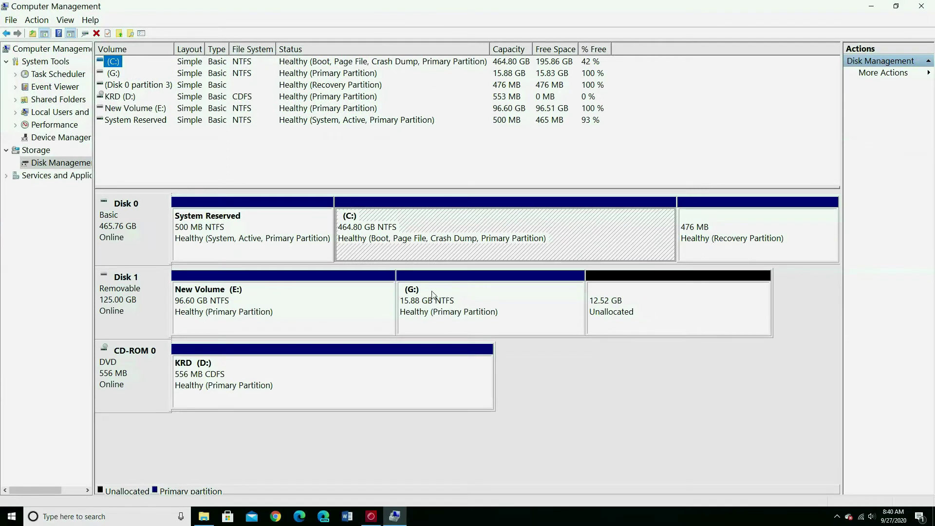
- Check the context options for the 12.52 GB unallocated space, G: and New Volume (E:)
{"action": "right_click", "coordinate": [651, 305]}
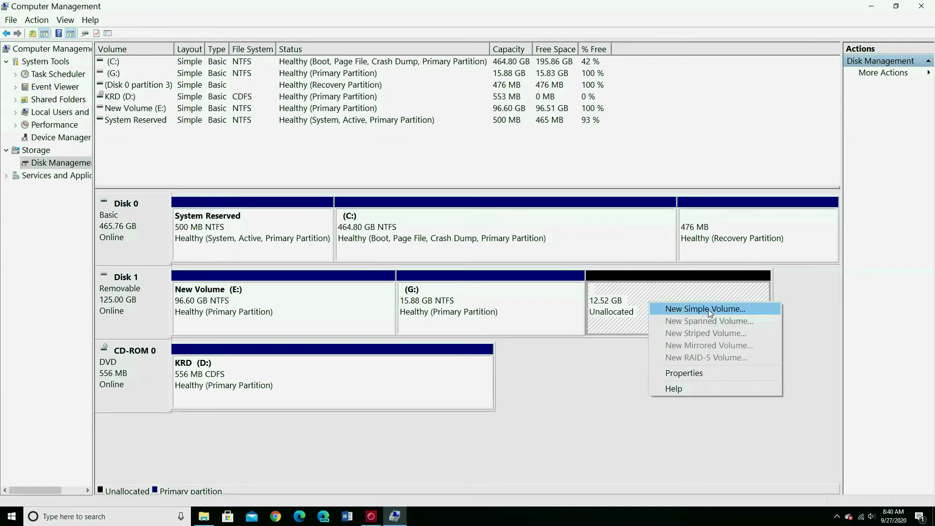
{"action": "right_click", "coordinate": [566, 307]}
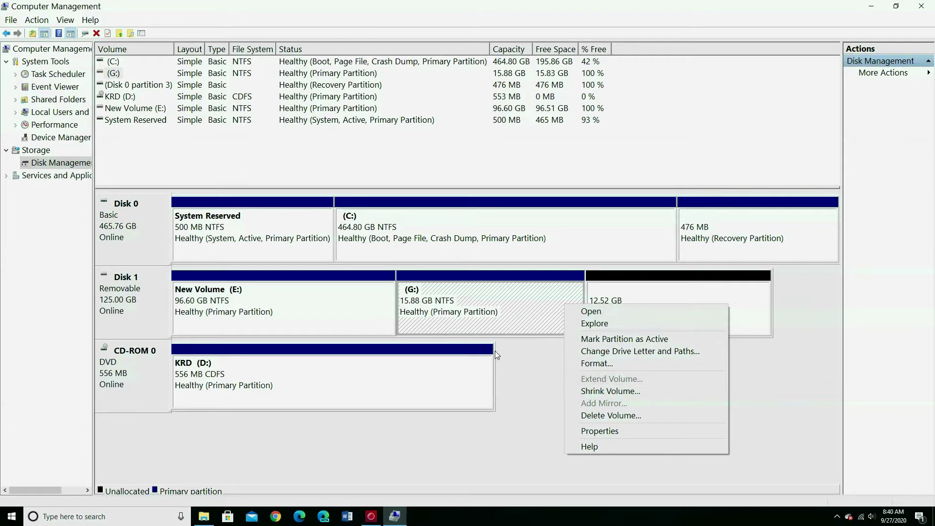
{"action": "right_click", "coordinate": [368, 320]}
{"action": "right_click", "coordinate": [368, 320]}
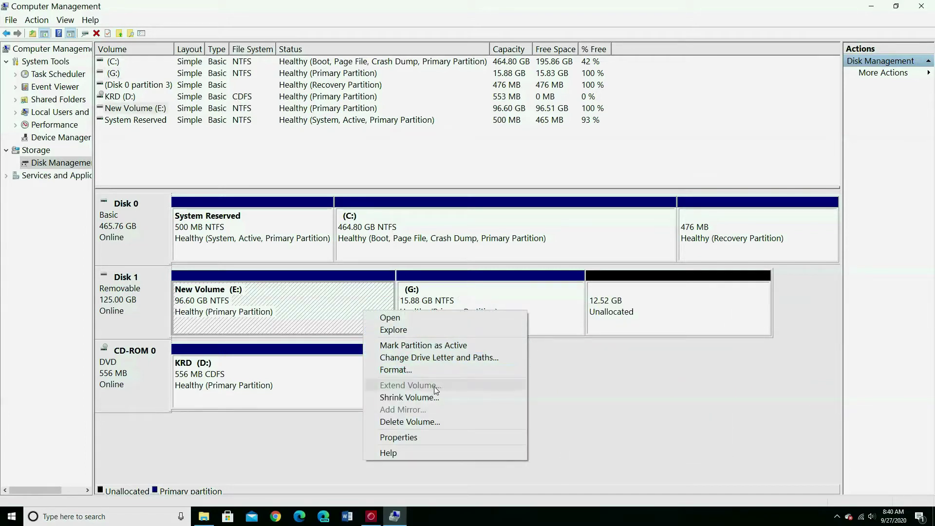
- Start the New Simple Volume wizard on the unallocated space, then cancel it
{"action": "left_click", "coordinate": [693, 305]}
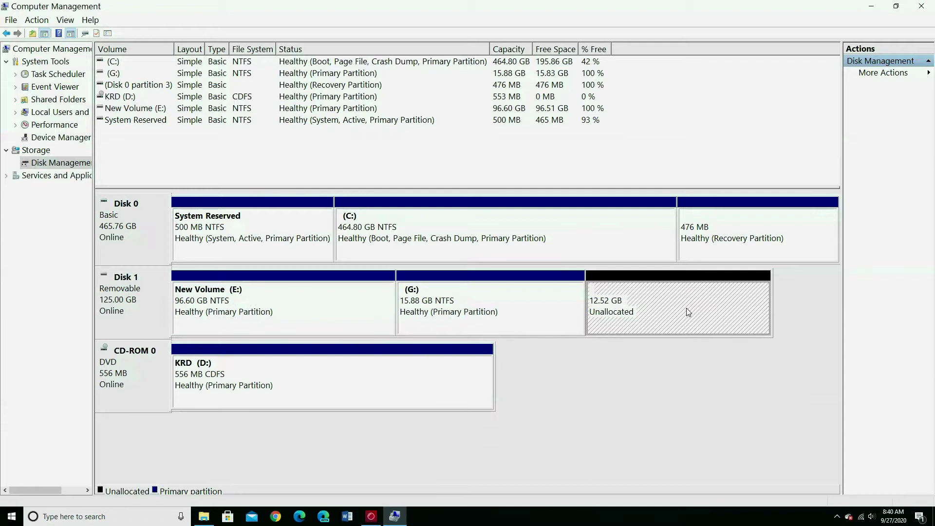
{"action": "right_click", "coordinate": [688, 311]}
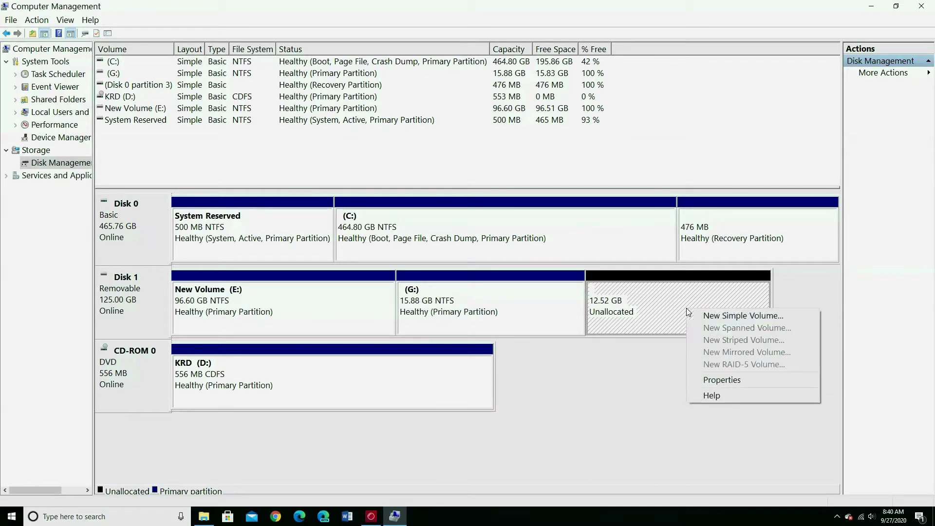
{"action": "left_click", "coordinate": [714, 316]}
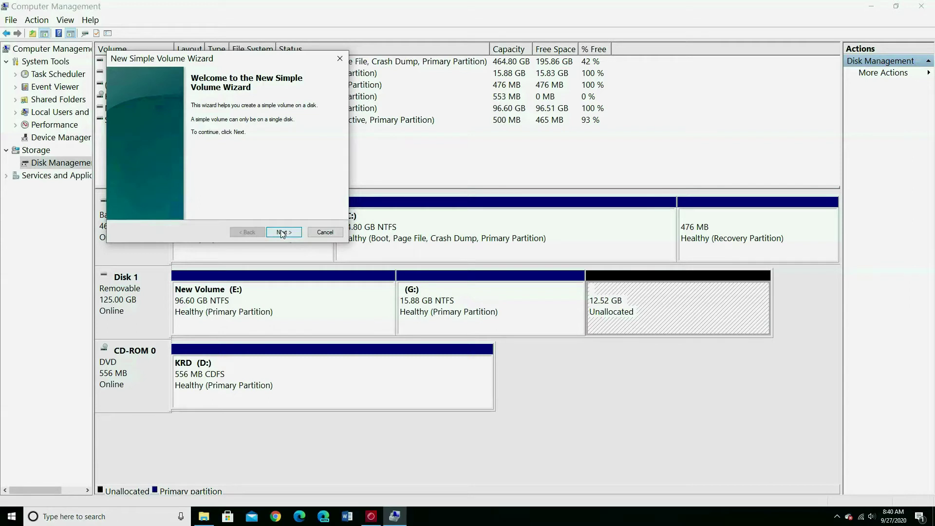
{"action": "left_click", "coordinate": [329, 234]}
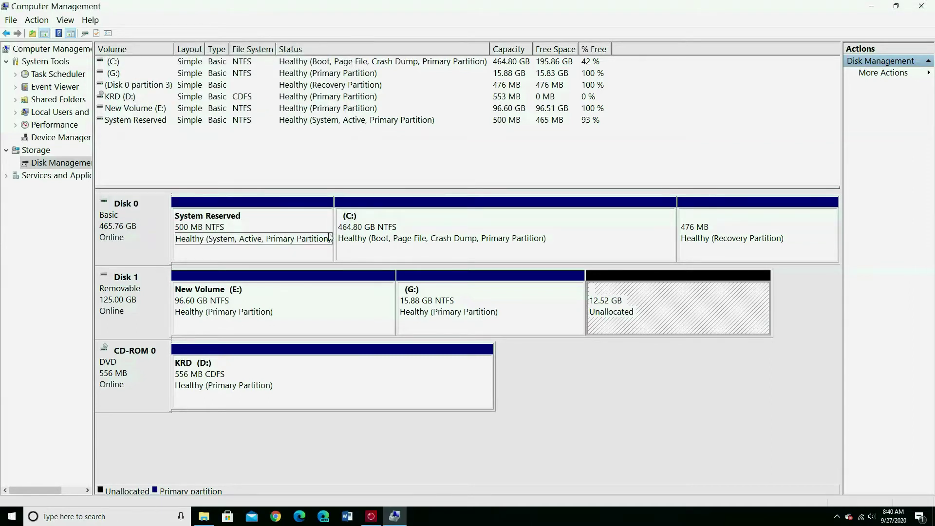
- Close Computer Management and the This PC window
{"action": "left_click", "coordinate": [921, 6]}
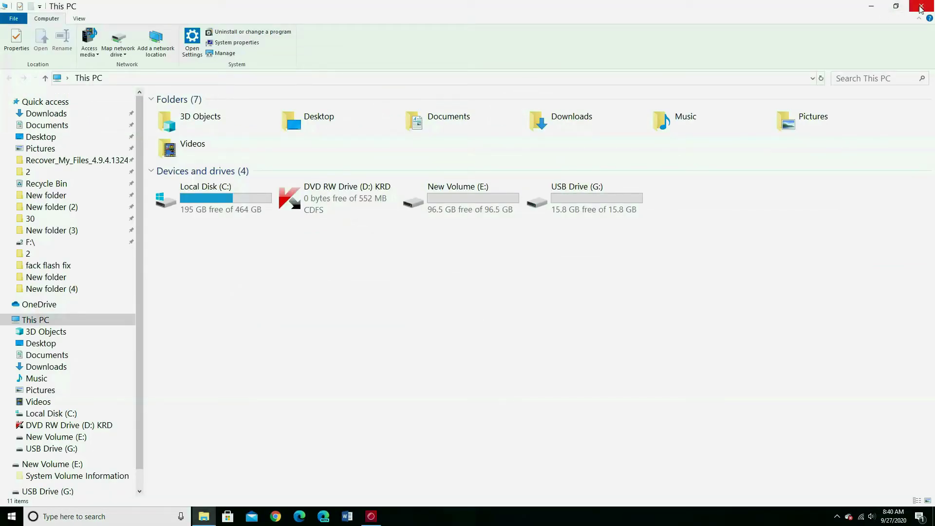
{"action": "left_click", "coordinate": [921, 7]}
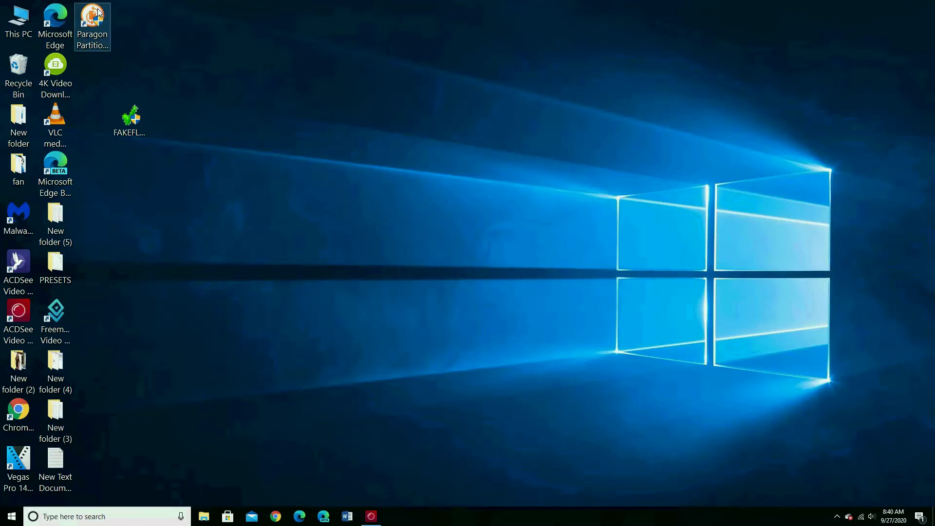
- Launch Paragon Partition Manager 17 CE, dismiss the recovery media notification, and select New Volume (E:)
{"action": "double_click", "coordinate": [95, 40]}
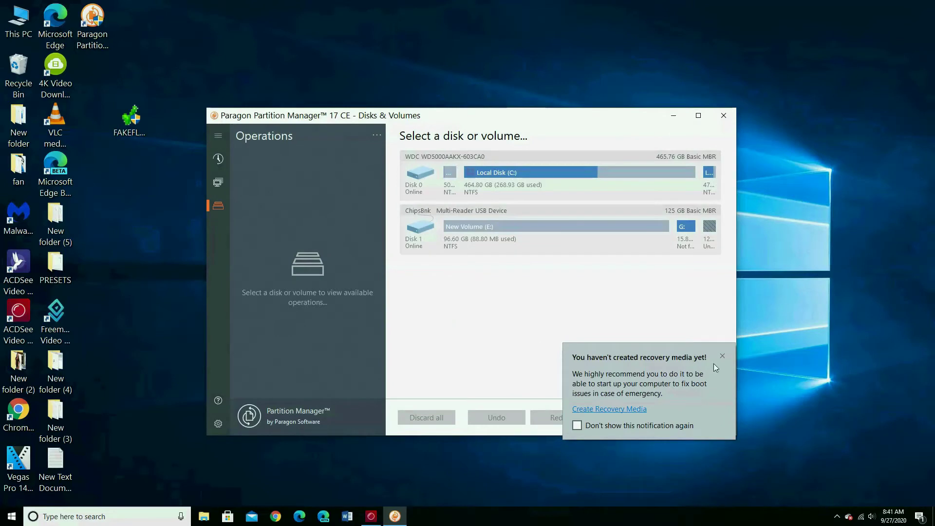
{"action": "left_click", "coordinate": [722, 356]}
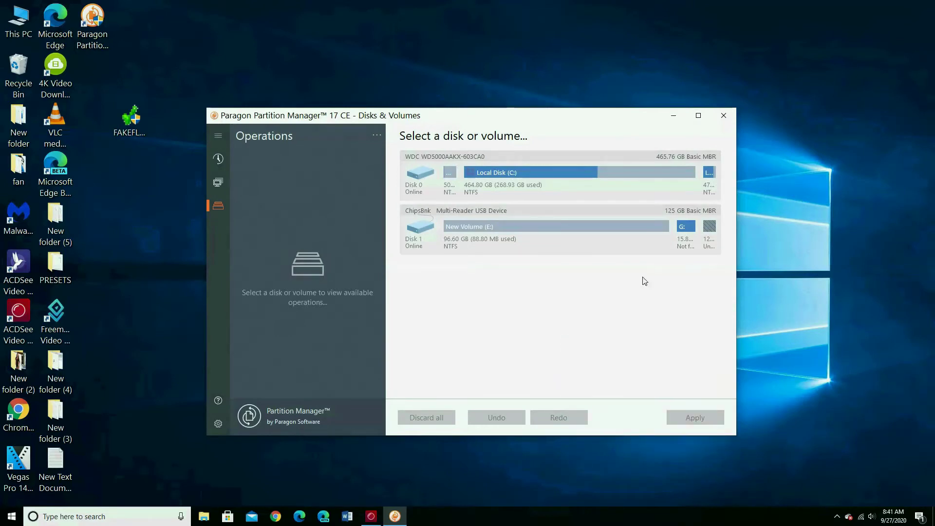
{"action": "left_click", "coordinate": [580, 224]}
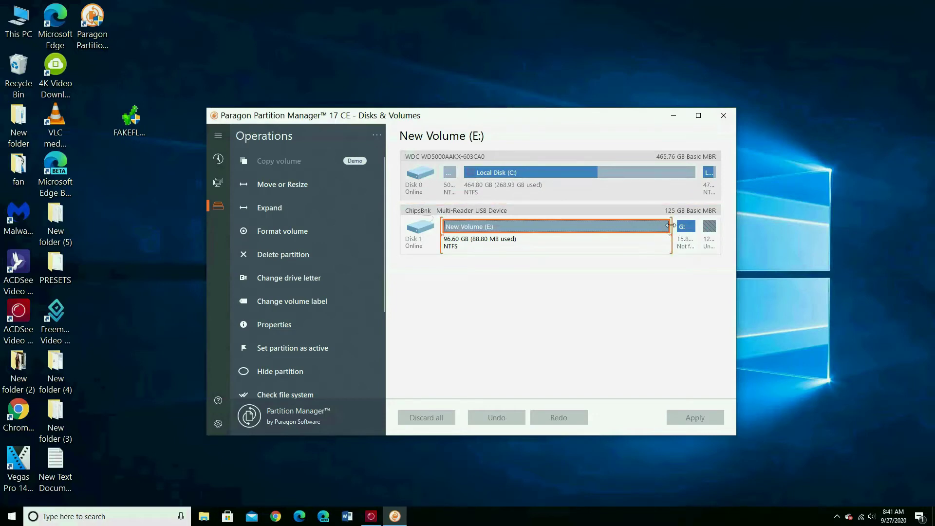
- Drag E:'s right edge to shrink it to 40.48 GB, leaving 56.12 GB unallocated
{"action": "mouse_move", "coordinate": [672, 224]}
{"action": "left_mouse_down"}
{"action": "mouse_move", "coordinate": [512, 226]}
{"action": "mouse_move", "coordinate": [671, 225]}
{"action": "left_mouse_up"}
{"action": "left_click_drag", "start_coordinate": [672, 226], "coordinate": [538, 226]}
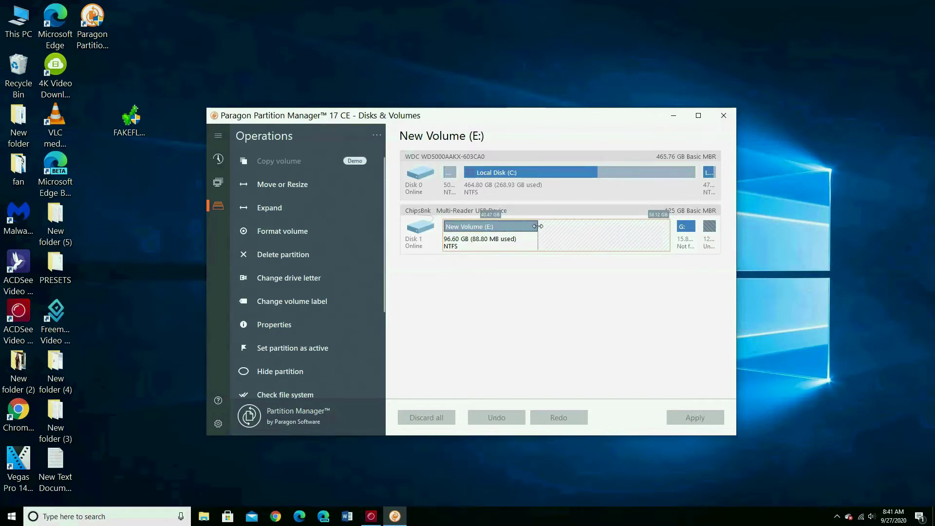
{"action": "left_click_drag", "start_coordinate": [538, 226], "coordinate": [538, 226]}
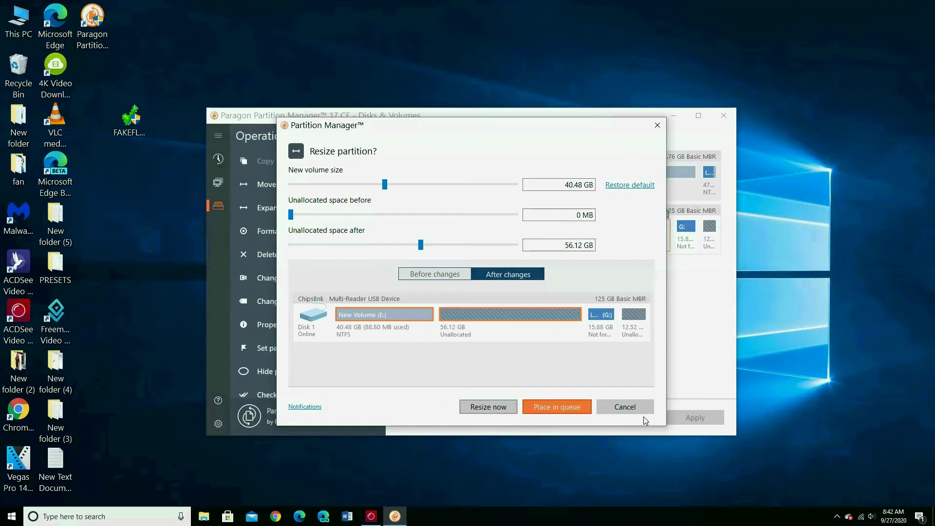
- Cancel the E: resize and select the Local Disk (G:) partition
{"action": "left_click", "coordinate": [629, 408]}
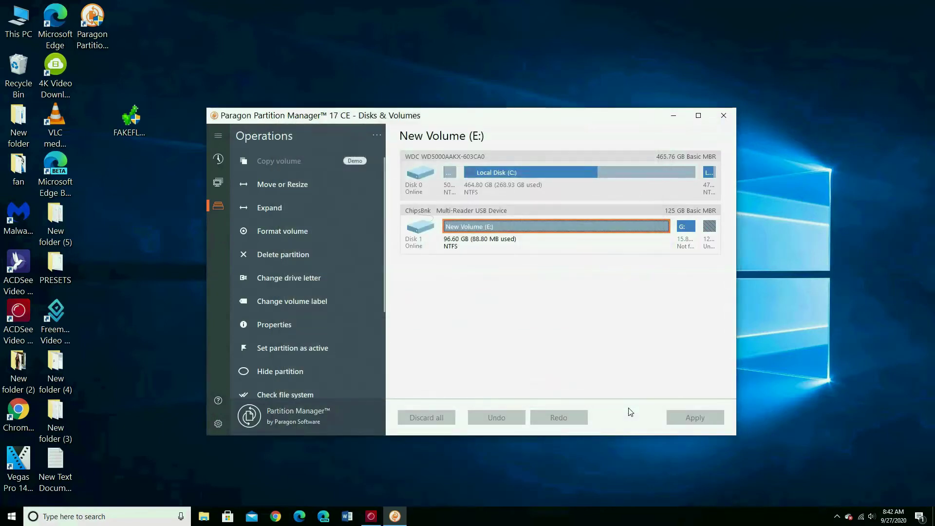
{"action": "left_click", "coordinate": [709, 229]}
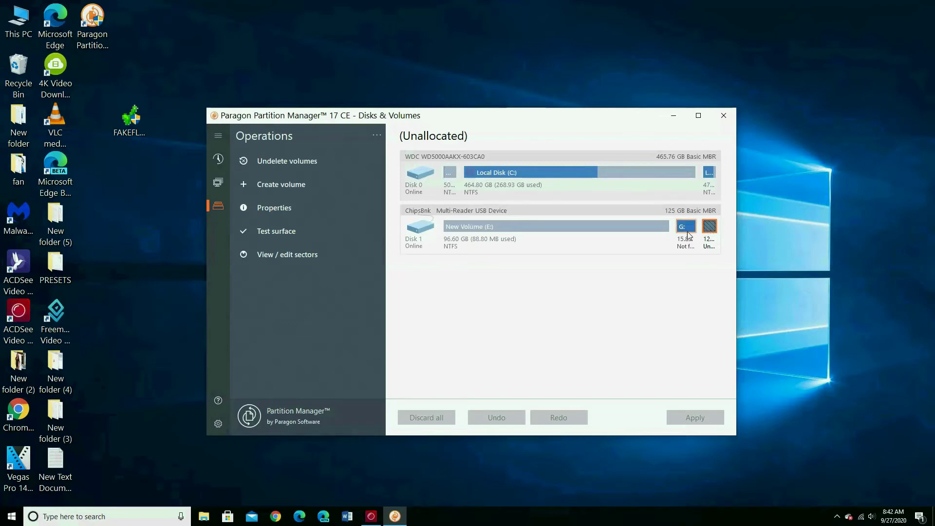
{"action": "left_click", "coordinate": [688, 236]}
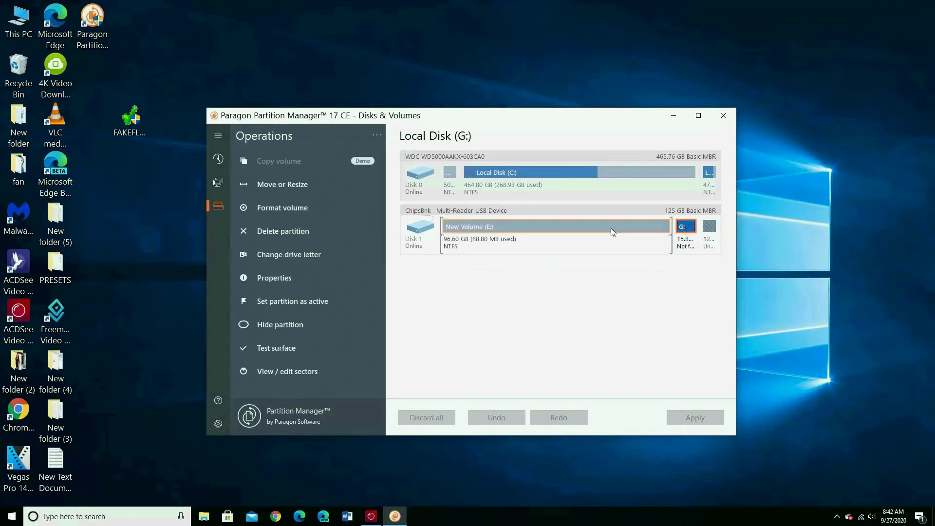
- Delete G: immediately, ticking 'Yes, I'm sure' and proceeding with Next
{"action": "left_click", "coordinate": [290, 233]}
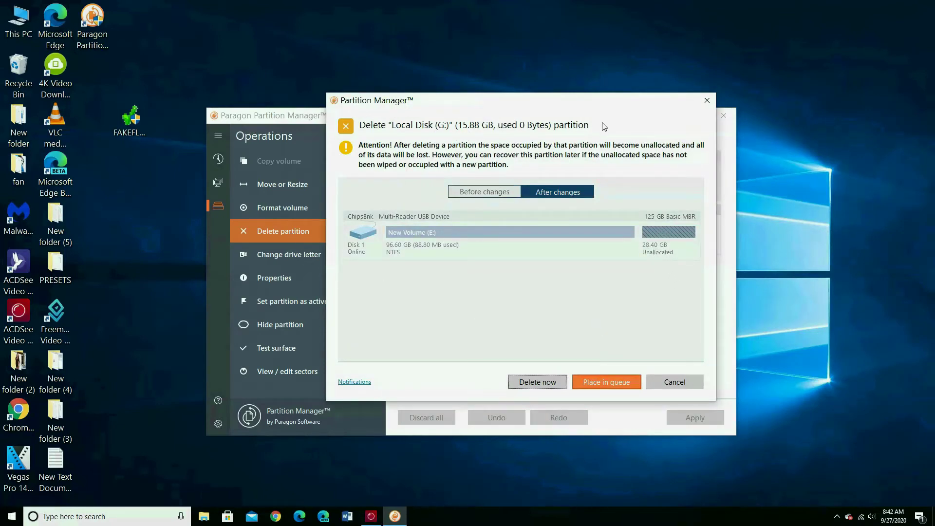
{"action": "left_click_drag", "start_coordinate": [618, 108], "coordinate": [506, 108]}
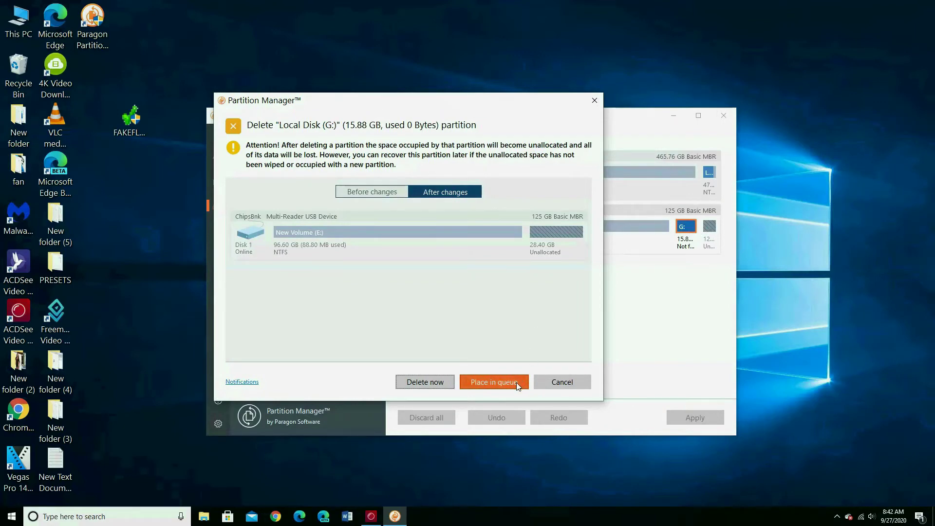
{"action": "left_click", "coordinate": [433, 386]}
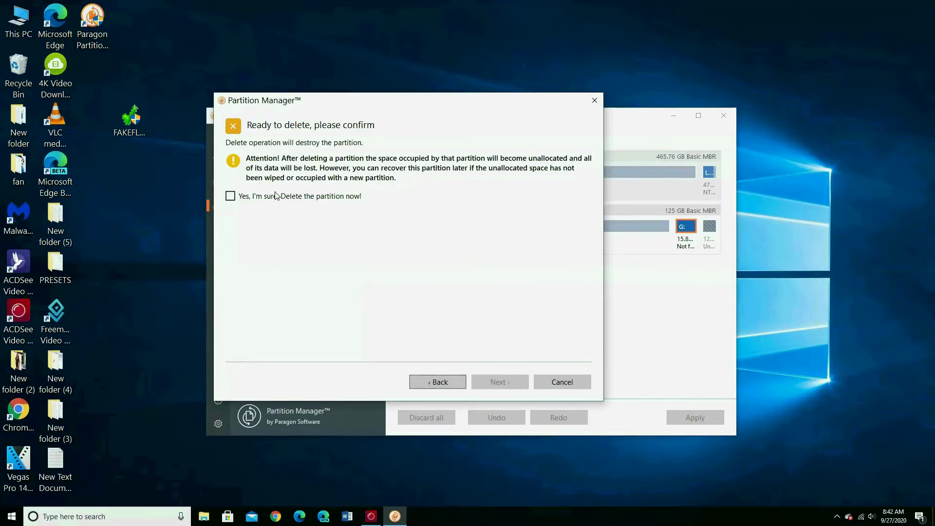
{"action": "left_click", "coordinate": [231, 197]}
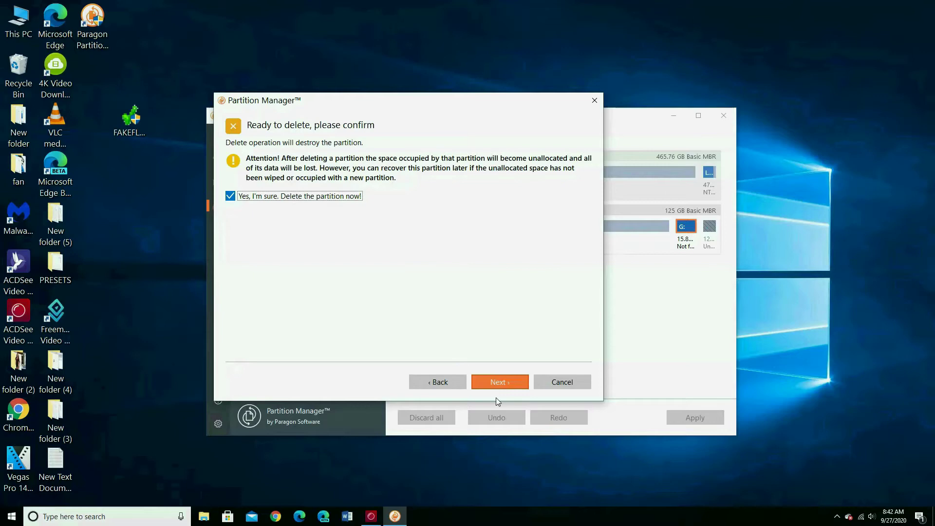
{"action": "left_click", "coordinate": [501, 385]}
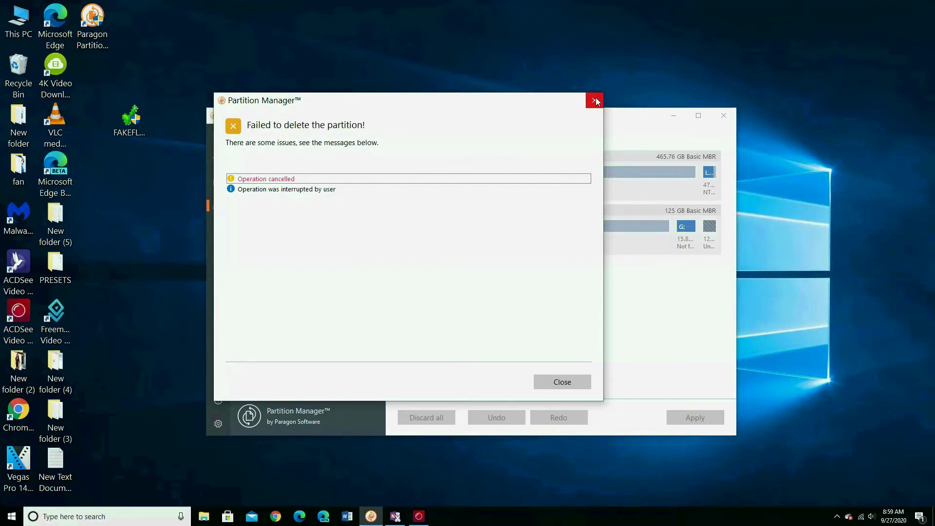
- Close the failed-deletion report and format G: immediately as FAT32, confirming the erase
{"action": "left_click", "coordinate": [595, 100]}
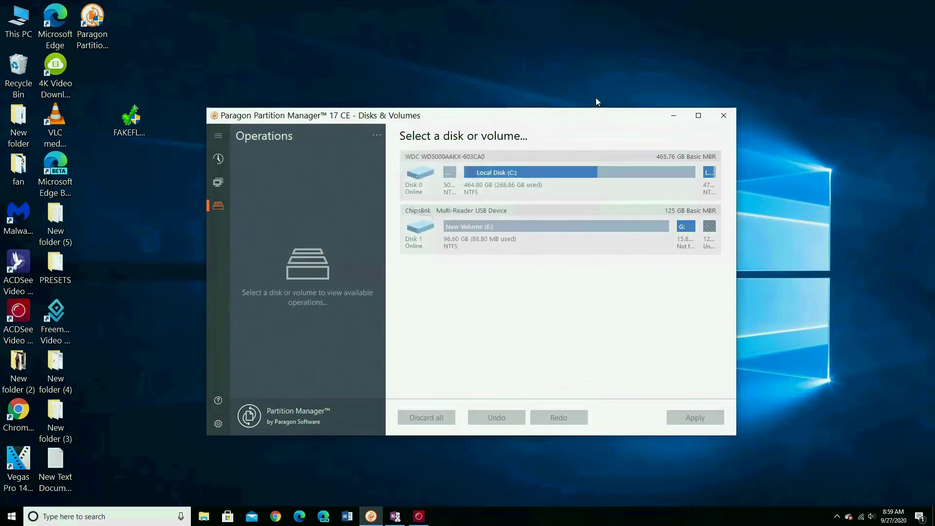
{"action": "left_click", "coordinate": [687, 229]}
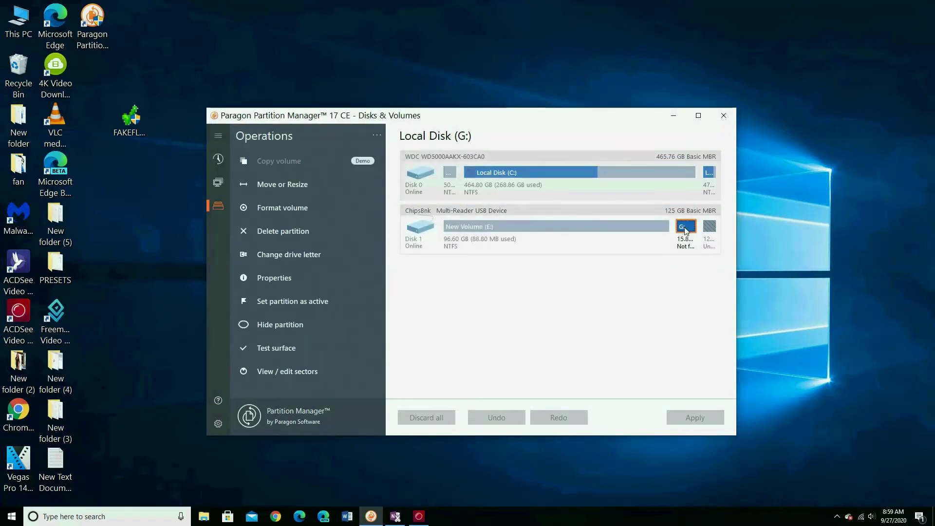
{"action": "left_click", "coordinate": [278, 207]}
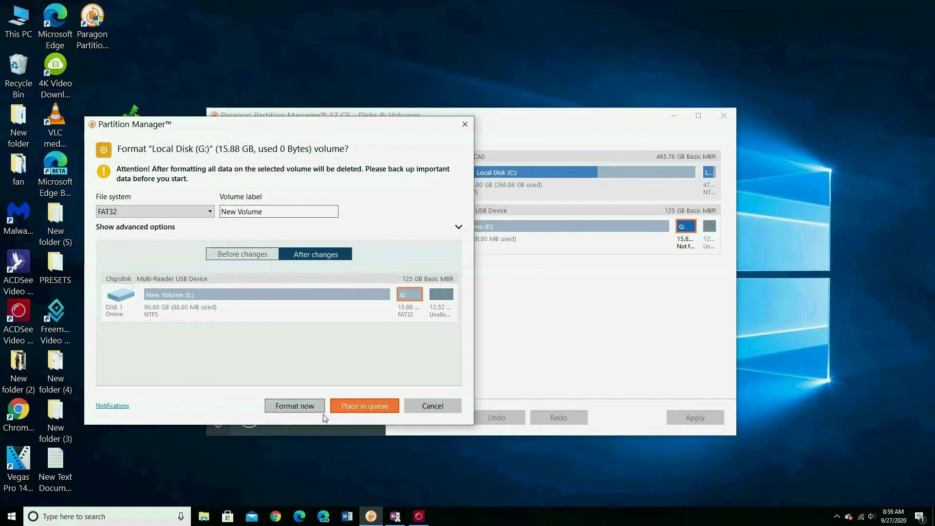
{"action": "left_click", "coordinate": [308, 408]}
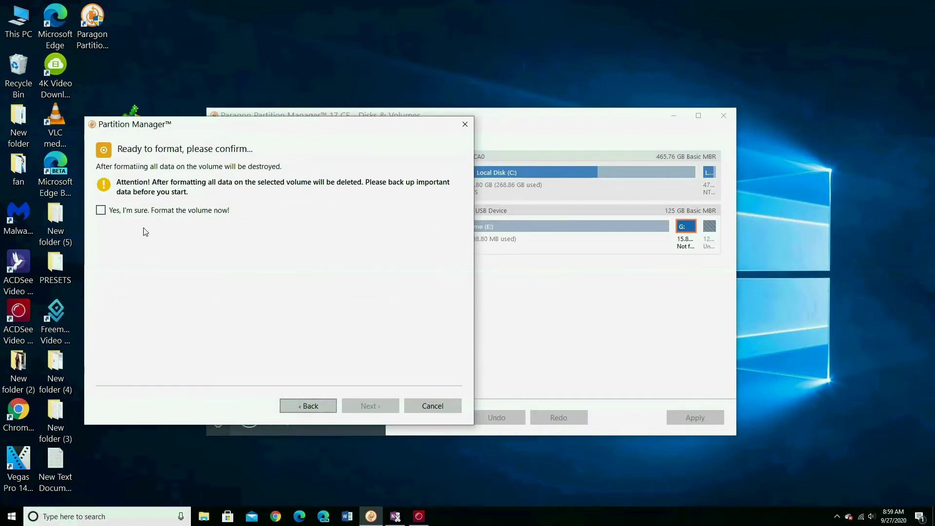
{"action": "left_click", "coordinate": [101, 210]}
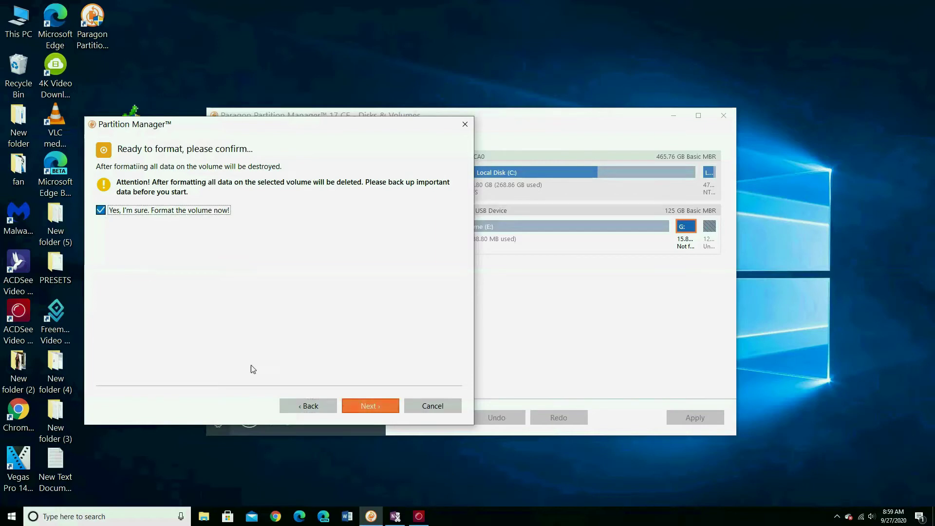
{"action": "left_click", "coordinate": [363, 407]}
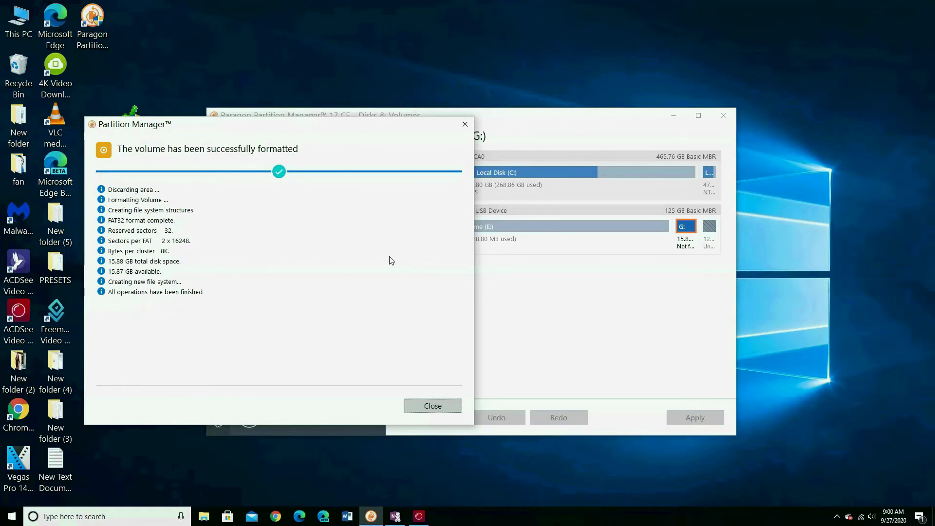
{"action": "left_click", "coordinate": [428, 409]}
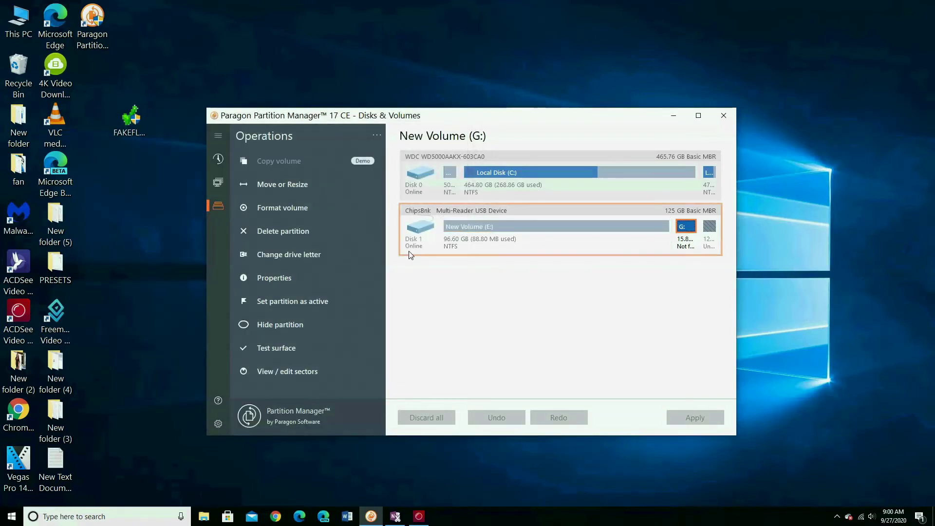
- Delete the 15.88 GB G: partition immediately, leaving 28.40 GB unallocated after E:
{"action": "left_click", "coordinate": [284, 230]}
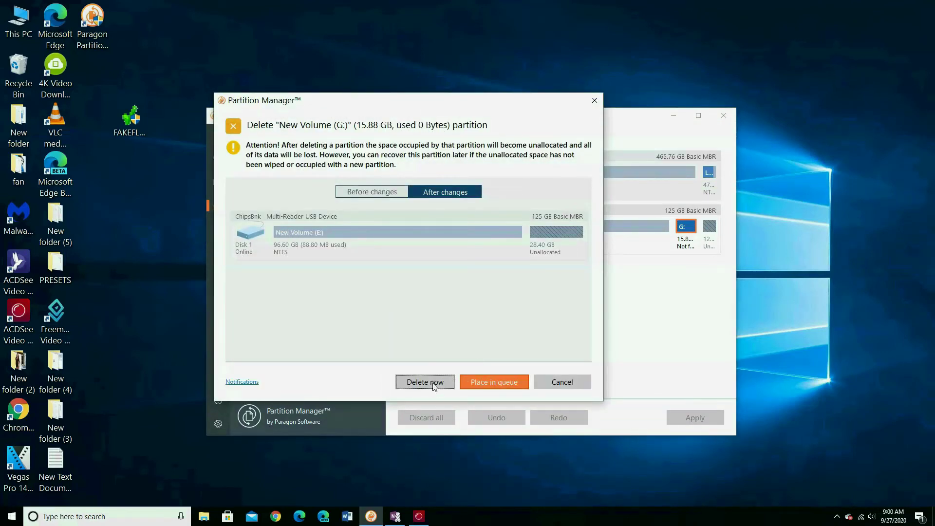
{"action": "left_click", "coordinate": [432, 381]}
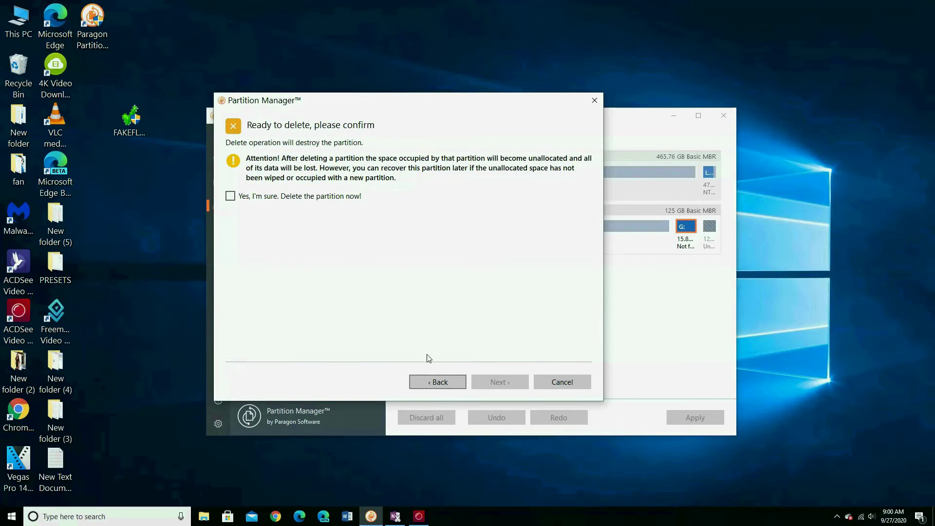
{"action": "left_click", "coordinate": [233, 198]}
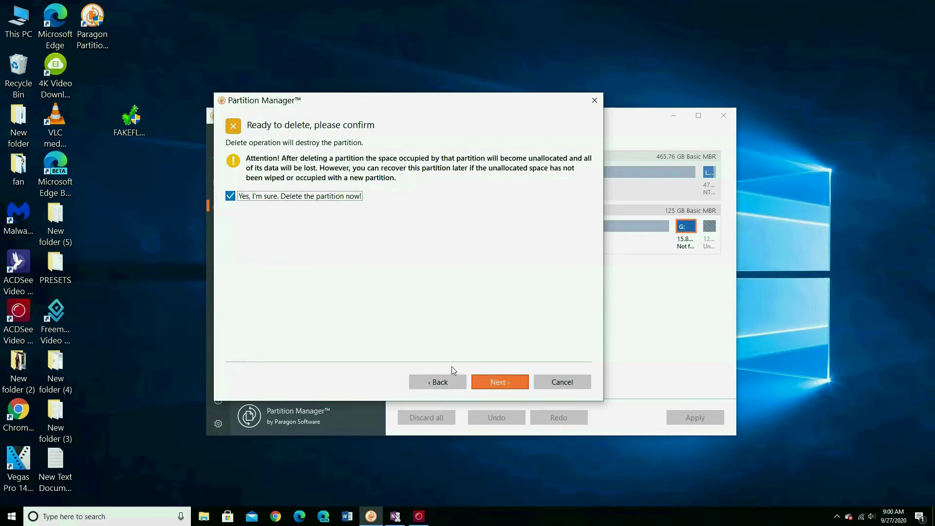
{"action": "left_click", "coordinate": [494, 385]}
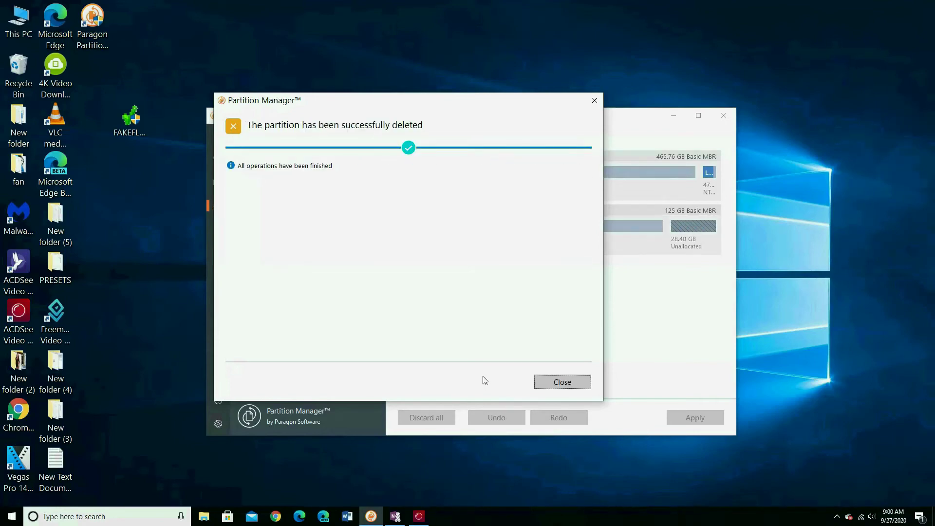
{"action": "left_click", "coordinate": [553, 382]}
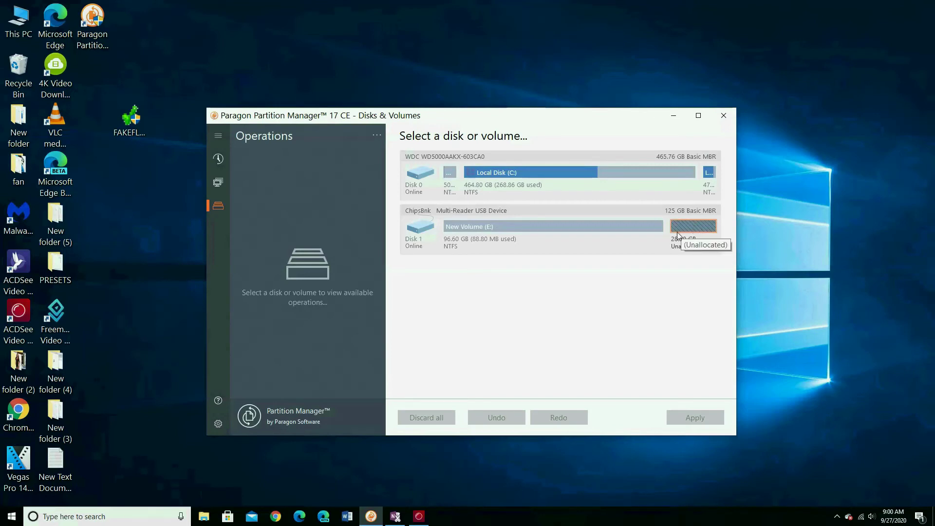
- Open This PC from the desktop and launch Computer Management via Manage
{"action": "left_click", "coordinate": [24, 26]}
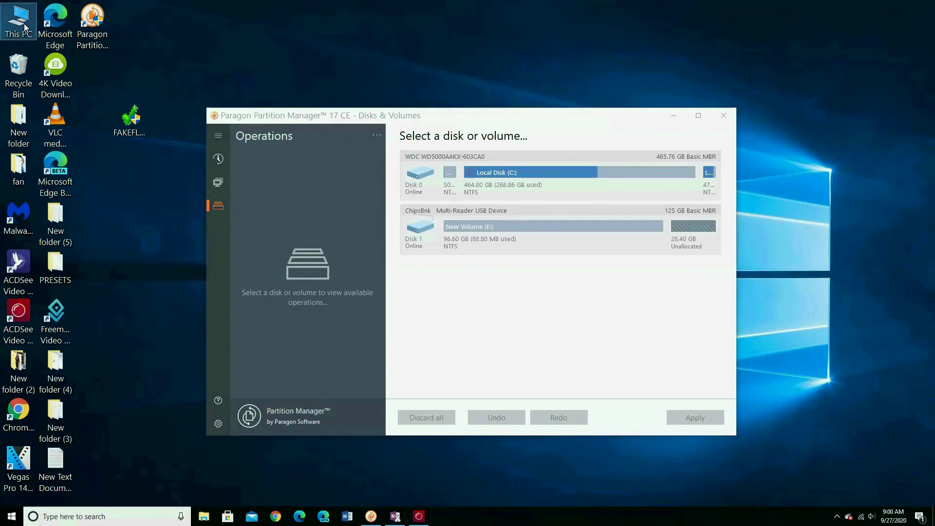
{"action": "double_click", "coordinate": [24, 23]}
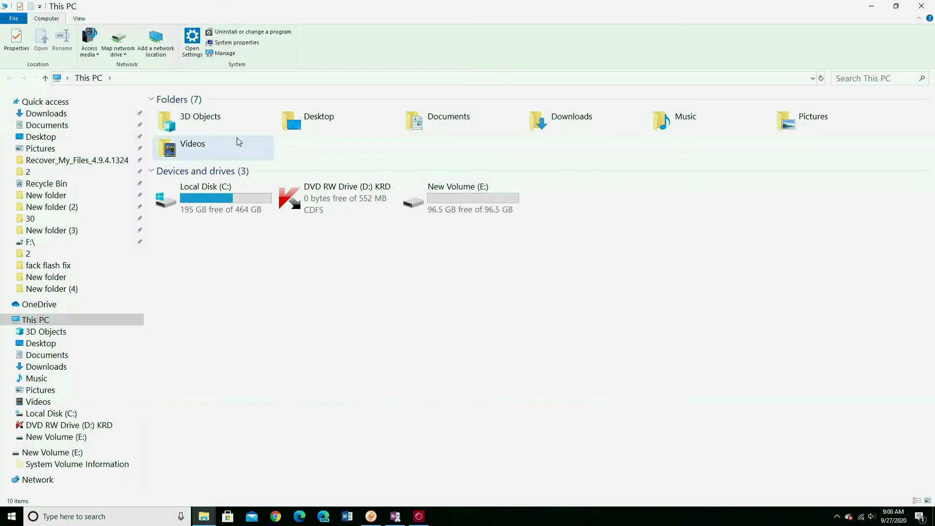
{"action": "left_click", "coordinate": [221, 58]}
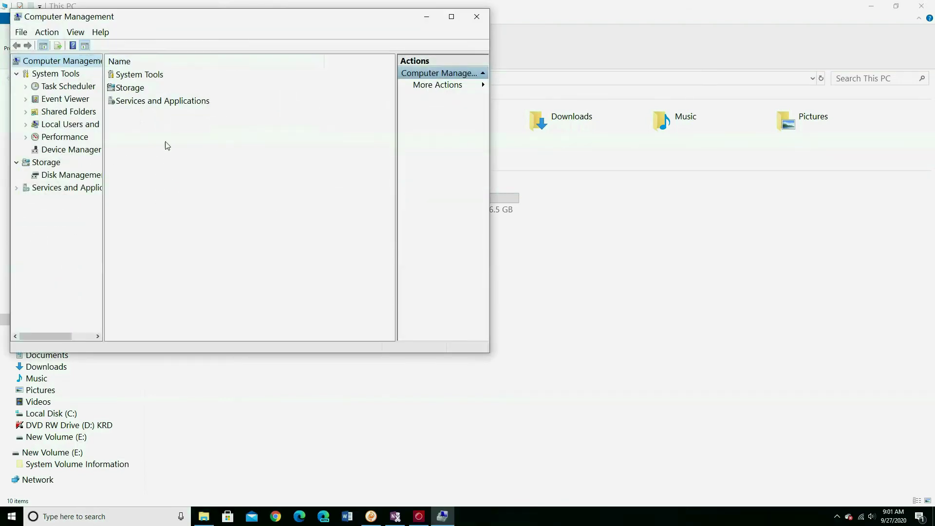
- Verify in maximized Disk Management that Disk 1 has 96.60 GB E: plus 28.40 GB unallocated, then close
{"action": "left_click", "coordinate": [88, 177]}
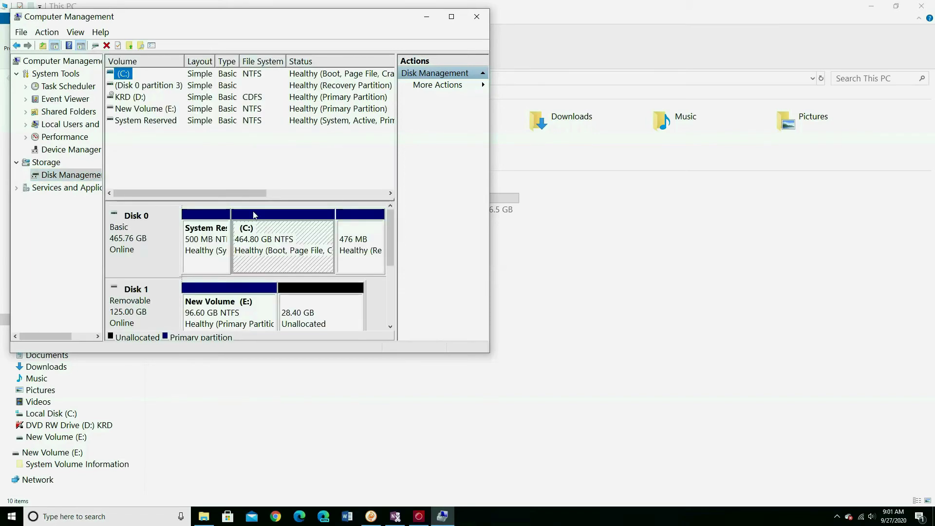
{"action": "double_click", "coordinate": [308, 22]}
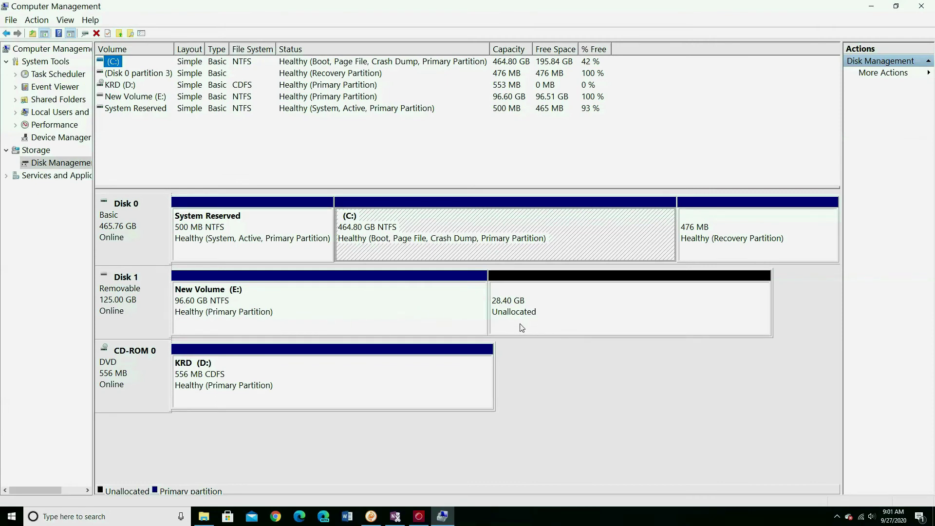
{"action": "left_click", "coordinate": [921, 6]}
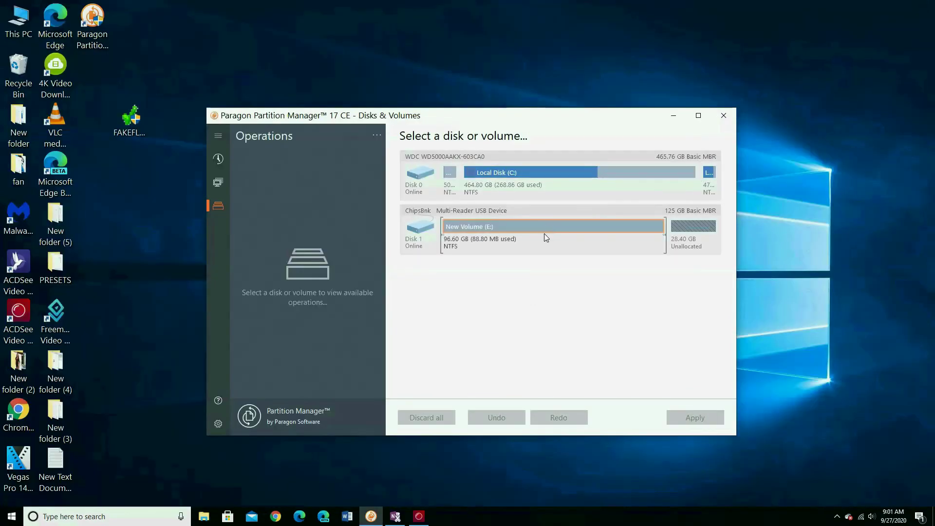
- Delete New Volume (E:) immediately with confirmation, leaving all 125.00 GB unallocated
{"action": "left_click", "coordinate": [604, 228]}
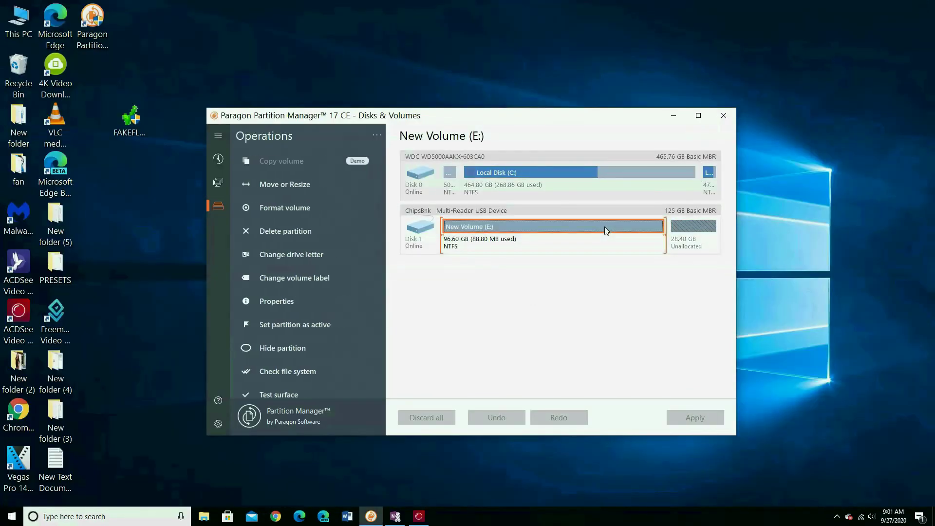
{"action": "left_click", "coordinate": [289, 232]}
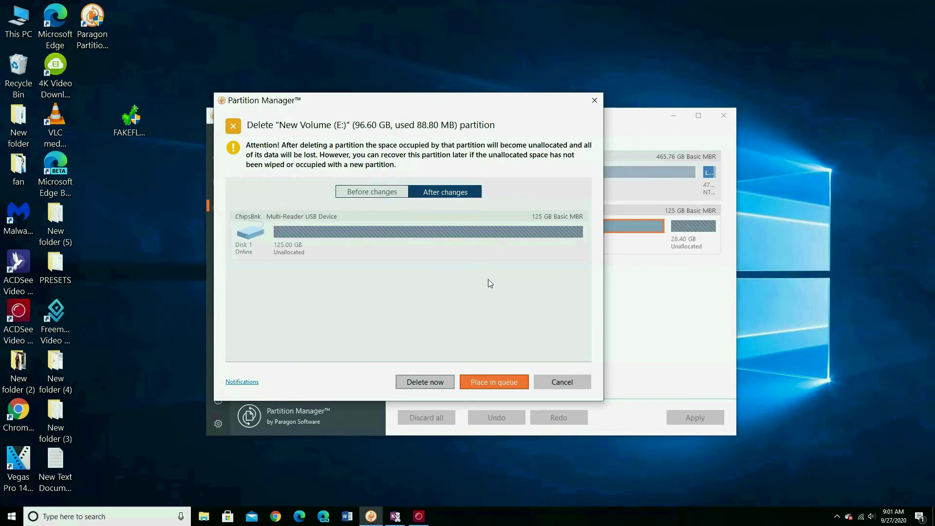
{"action": "left_click", "coordinate": [430, 380]}
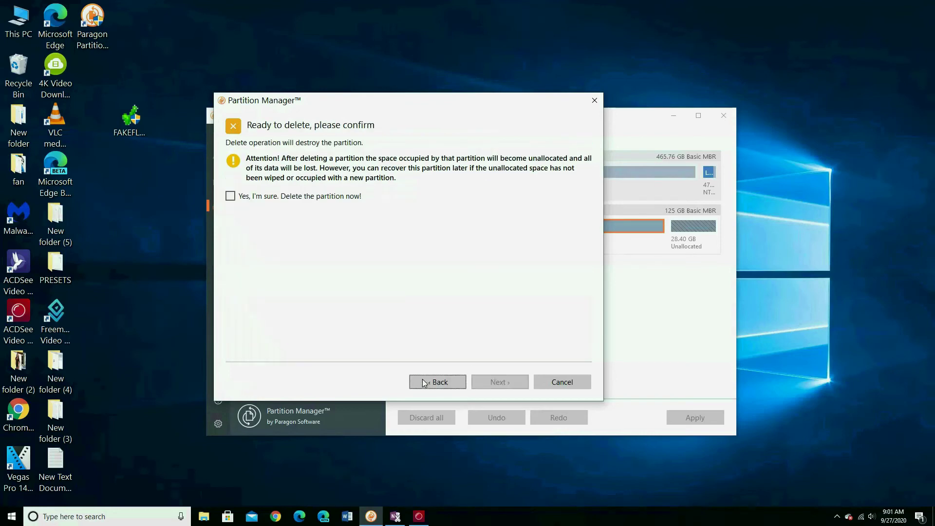
{"action": "left_click", "coordinate": [230, 196]}
{"action": "left_click", "coordinate": [509, 381]}
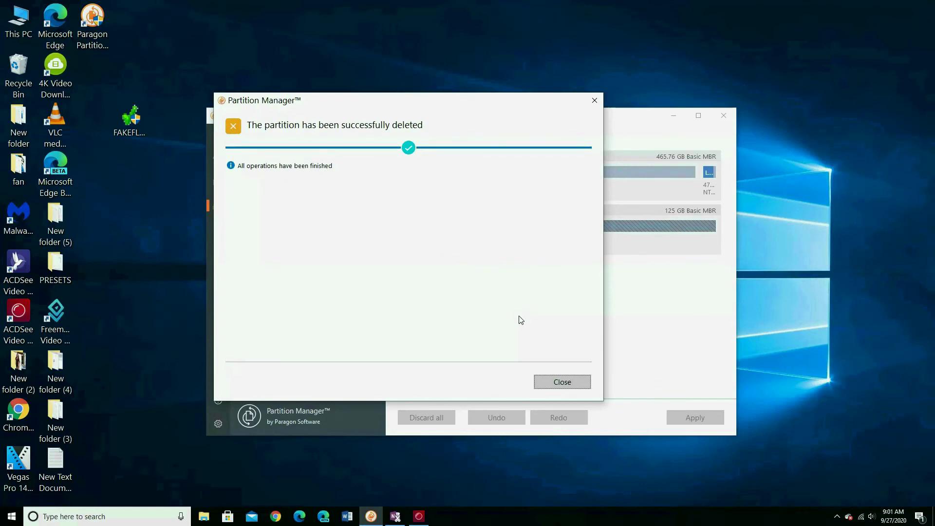
{"action": "left_click", "coordinate": [556, 381]}
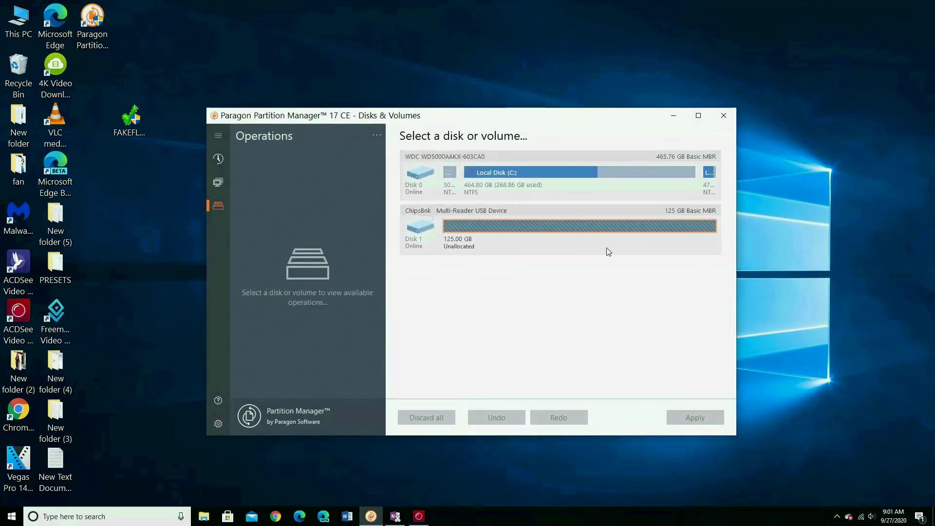
- Create a 125.00 GB NTFS volume E: on the unallocated space immediately, closing the Explorer window and success message
{"action": "left_click", "coordinate": [587, 226]}
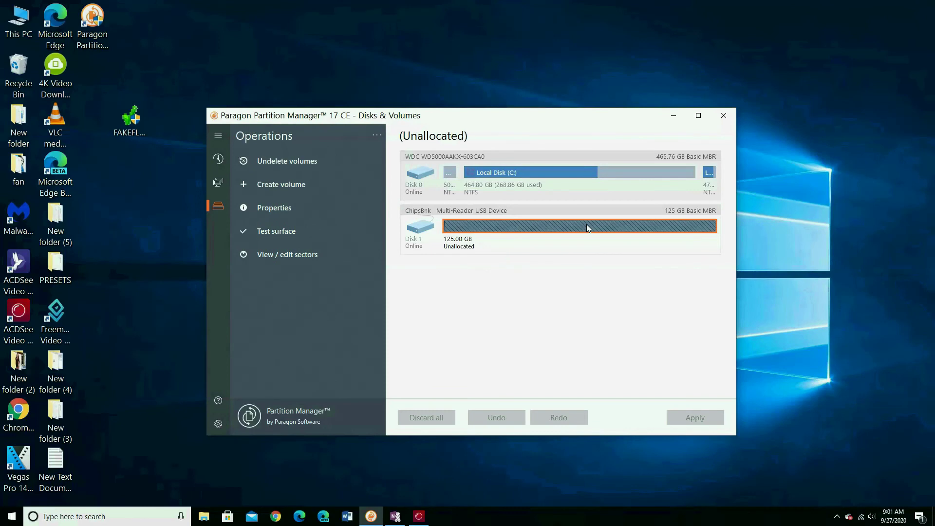
{"action": "left_click", "coordinate": [281, 185]}
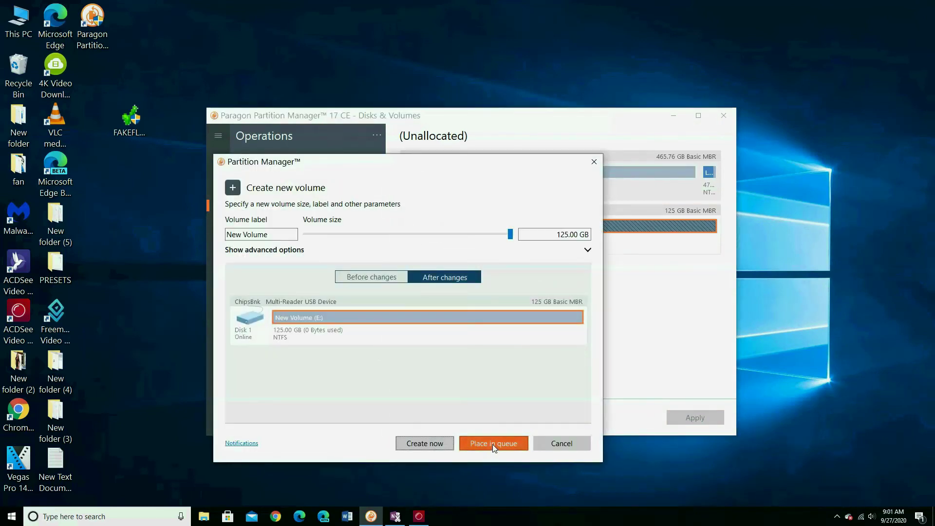
{"action": "left_click", "coordinate": [431, 446]}
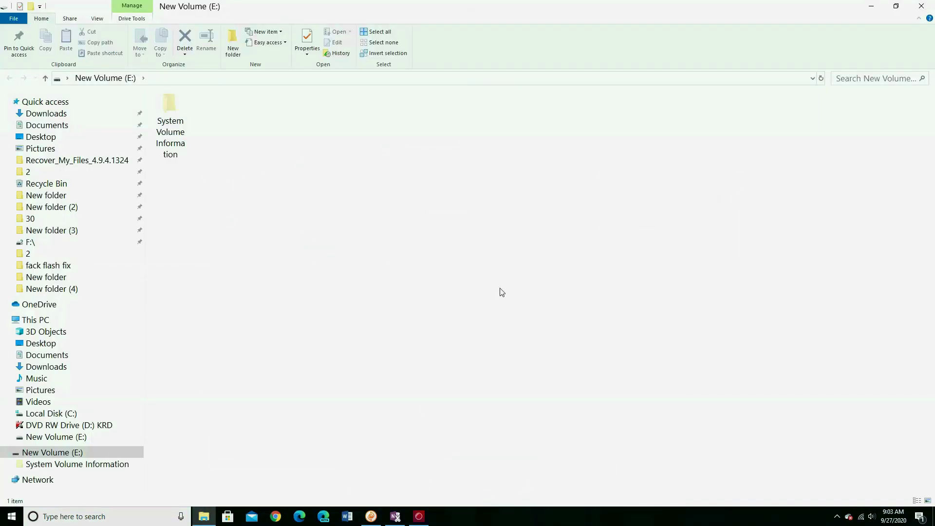
{"action": "left_click", "coordinate": [928, 5]}
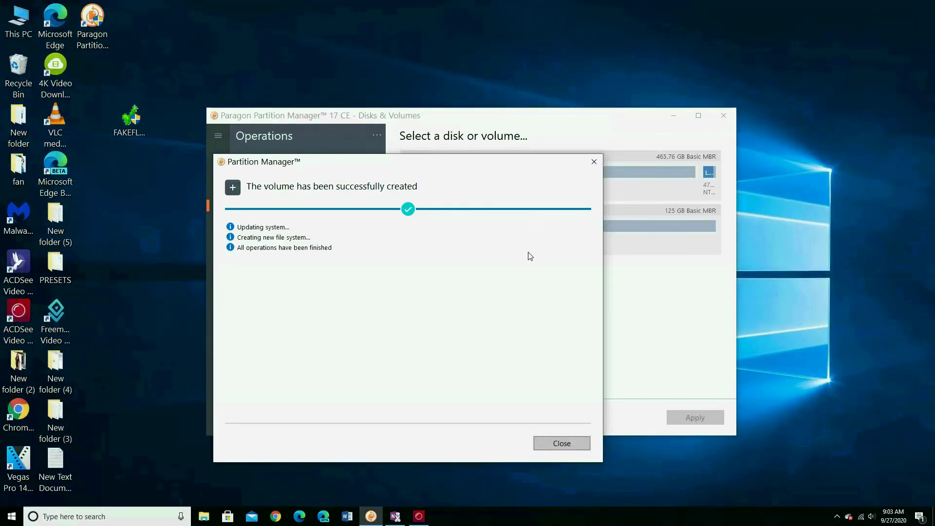
{"action": "left_click", "coordinate": [572, 444]}
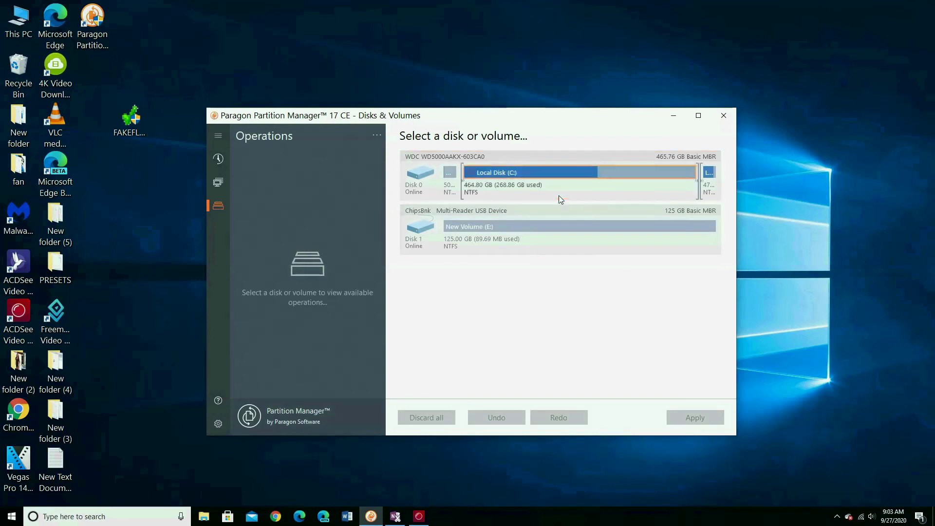
- Open This PC, confirming New Volume (E:) shows 124 GB free of 124 GB, and launch Computer Management
{"action": "double_click", "coordinate": [24, 20]}
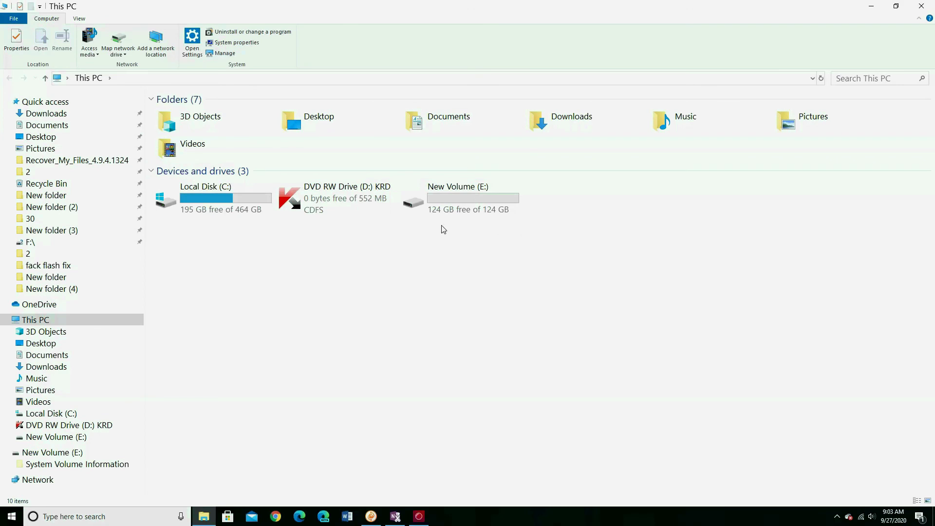
{"action": "left_click", "coordinate": [223, 54]}
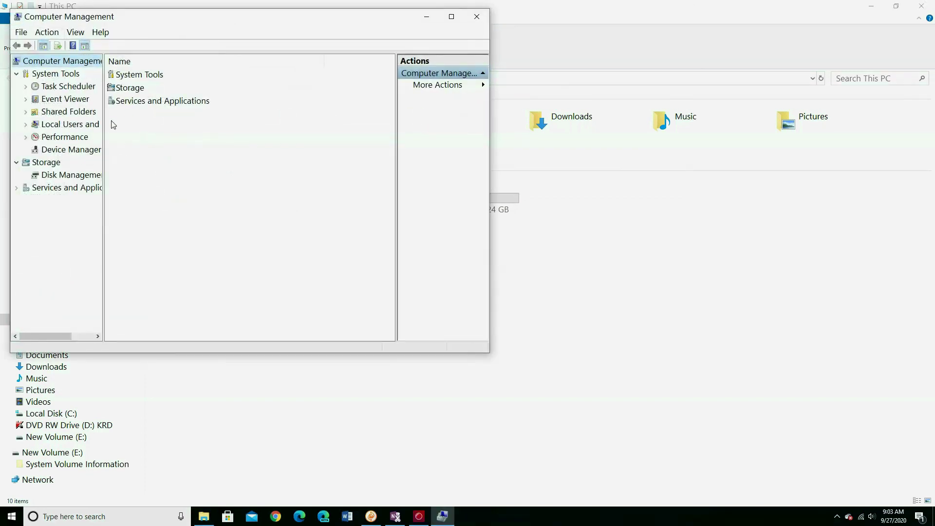
- Check in maximized Disk Management that Disk 1 holds a single healthy 125.00 GB NTFS New Volume (E:)
{"action": "left_click", "coordinate": [82, 176]}
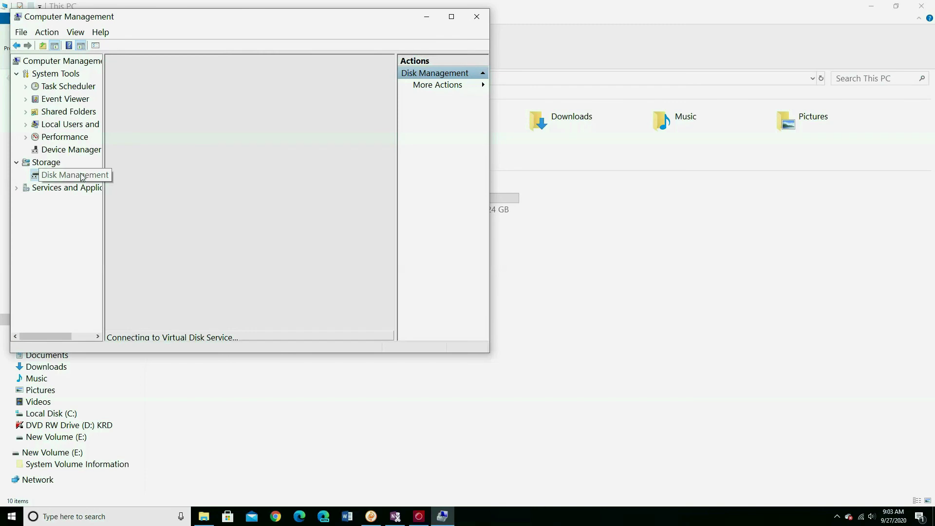
{"action": "double_click", "coordinate": [271, 20]}
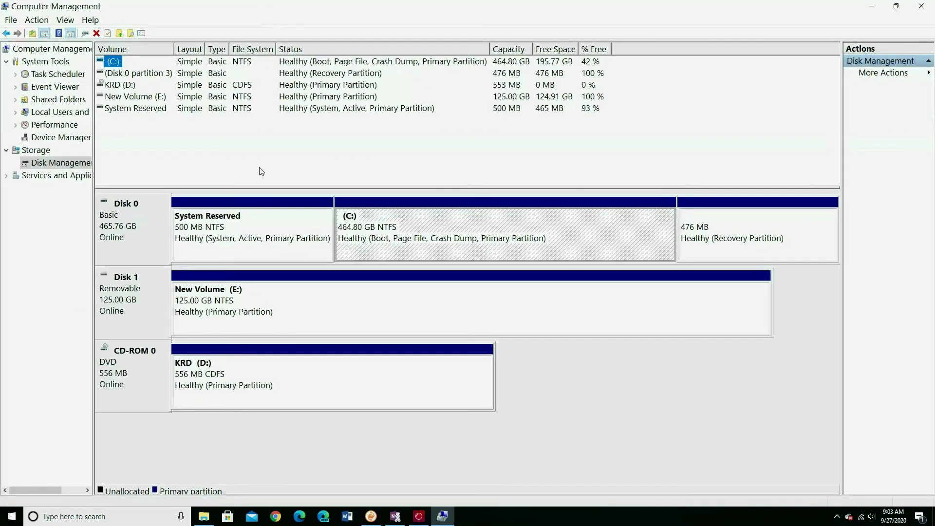